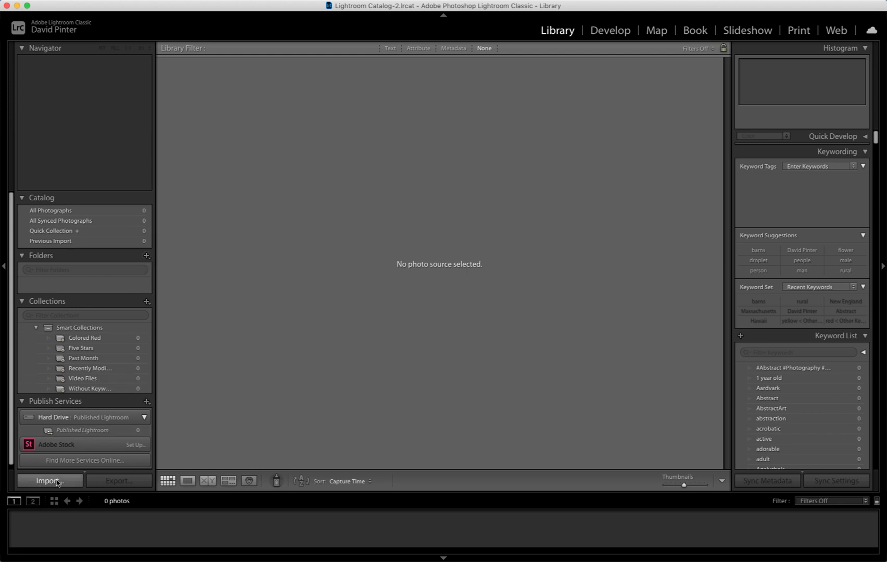
Import all photos from the Abstract Web folder on the T7 drive, adding them to the catalog without moving them.
left_click(50, 481)
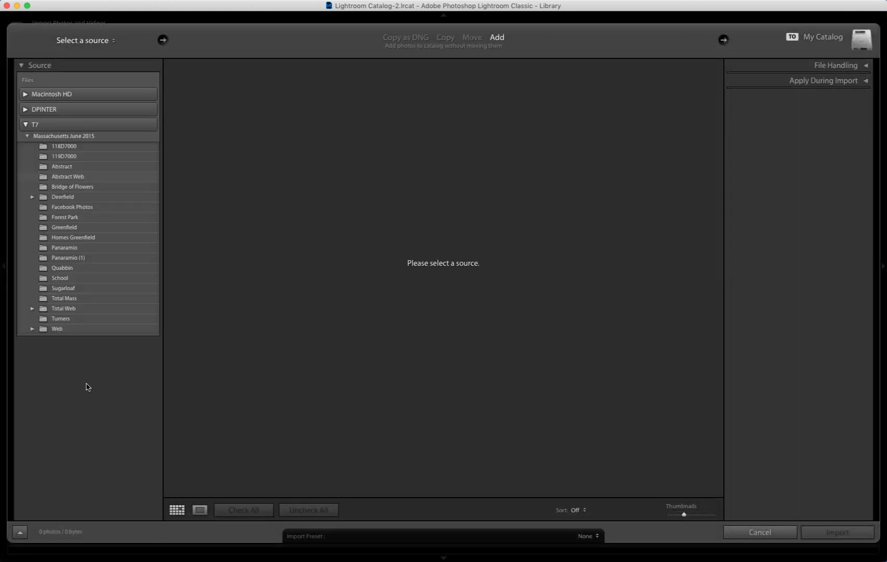
left_click(25, 109)
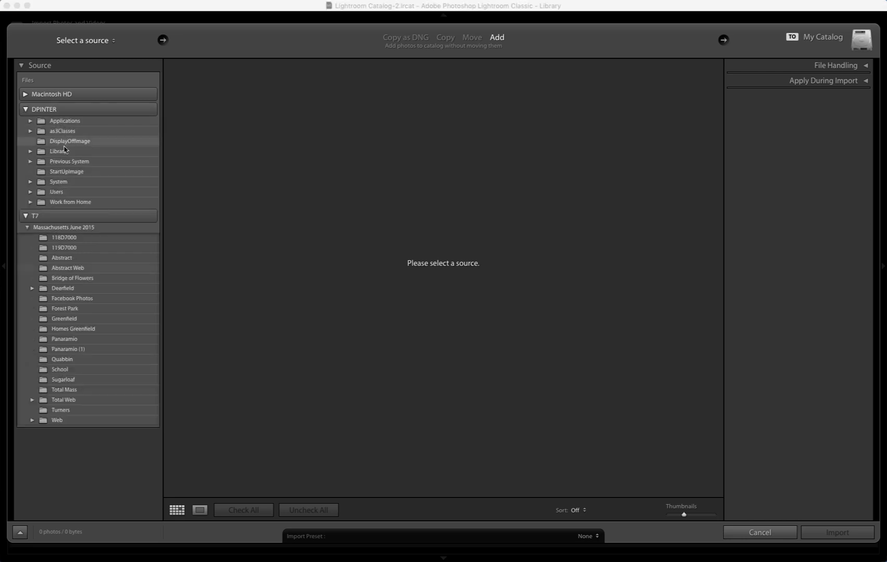
left_click(25, 110)
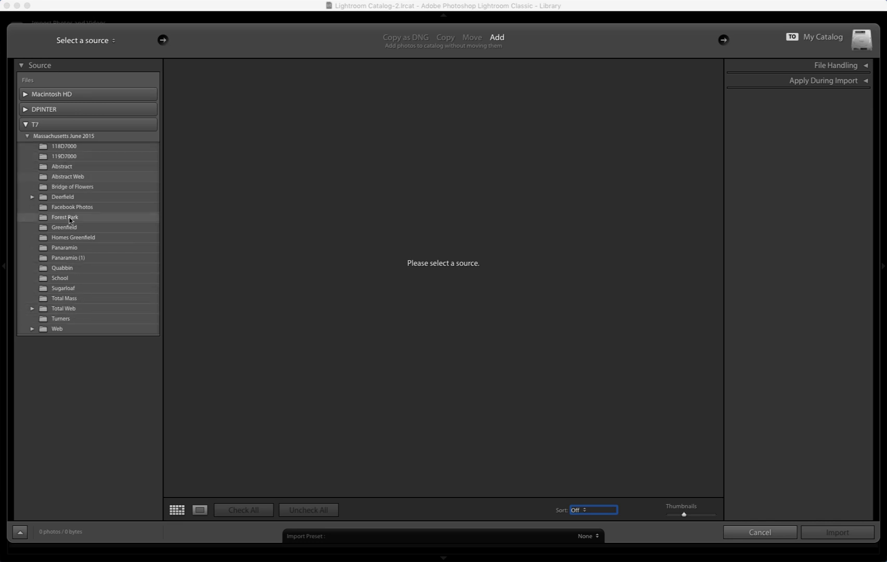
left_click(62, 177)
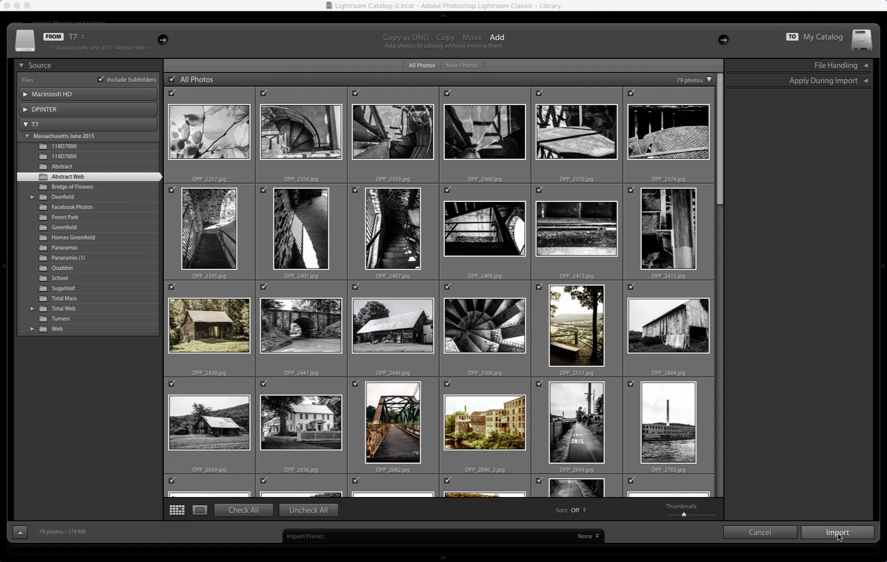
left_click(839, 537)
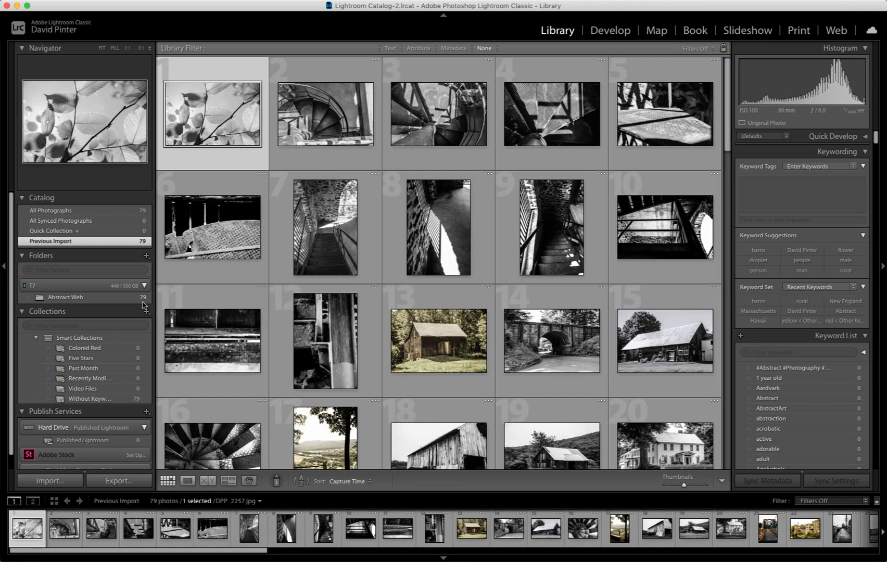
Show the Abstract Web folder and step through its first photos one by one.
left_click(85, 298)
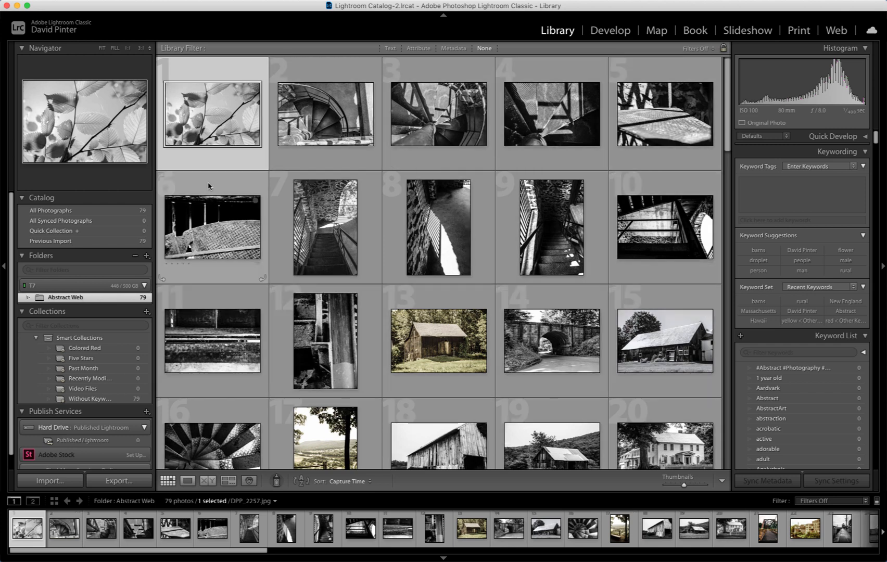
key("Right")
key("Right")
key("Right")
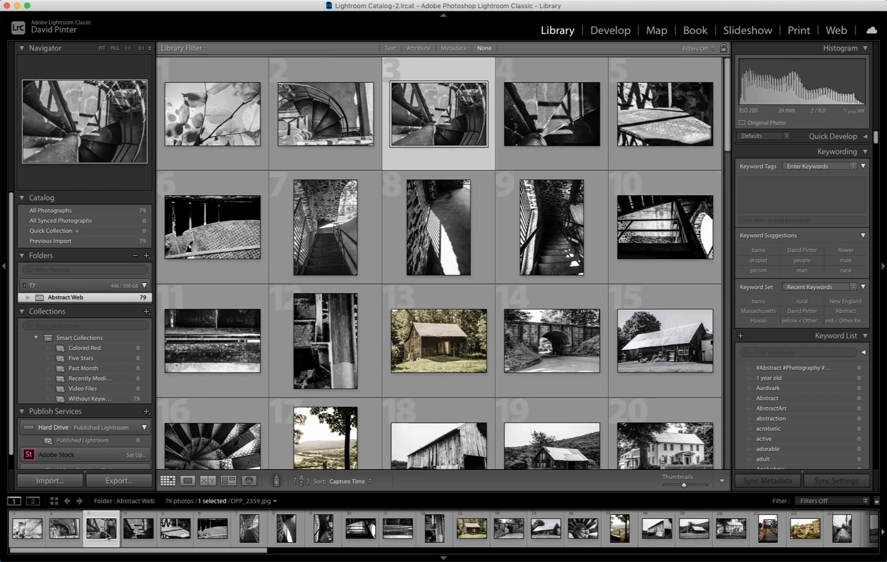
left_click(176, 536)
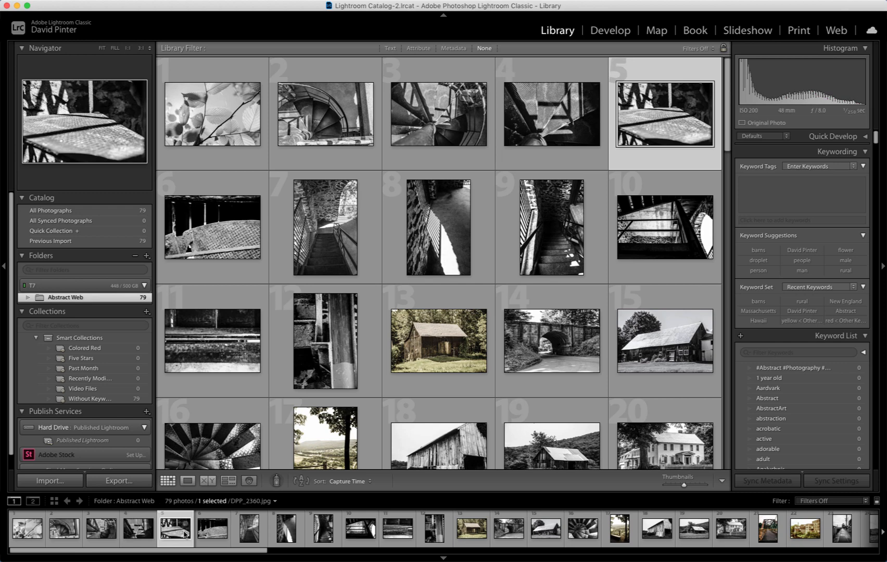
left_click(210, 535)
key("Right")
key("Right")
key("Right")
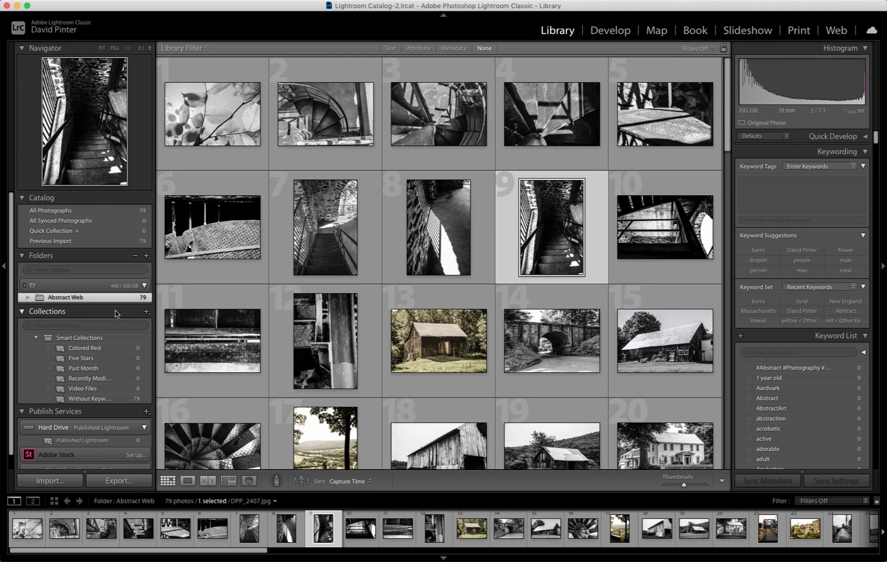
Look through the grid of Abstract Web photos for subjects that could be grouped together, such as barns.
scroll(116, 313, "down", 1)
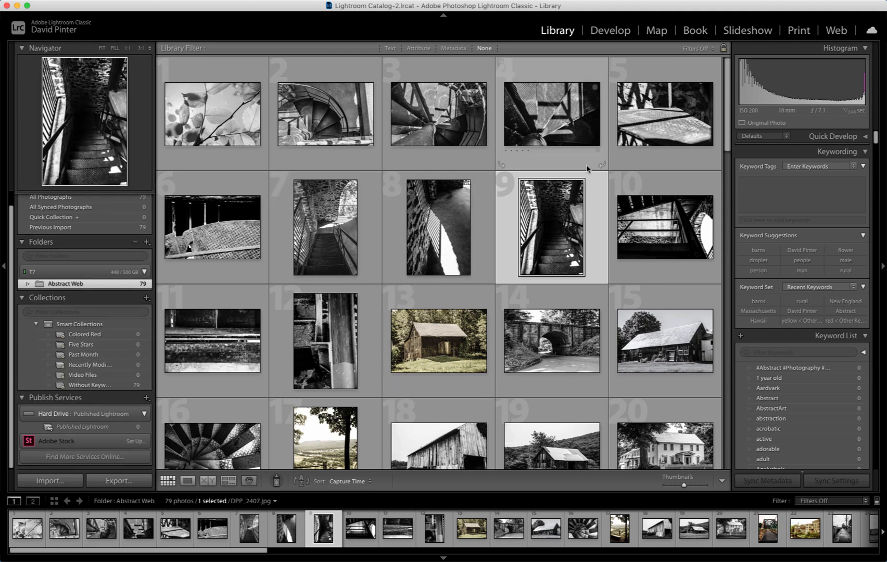
scroll(395, 345, "down", 4)
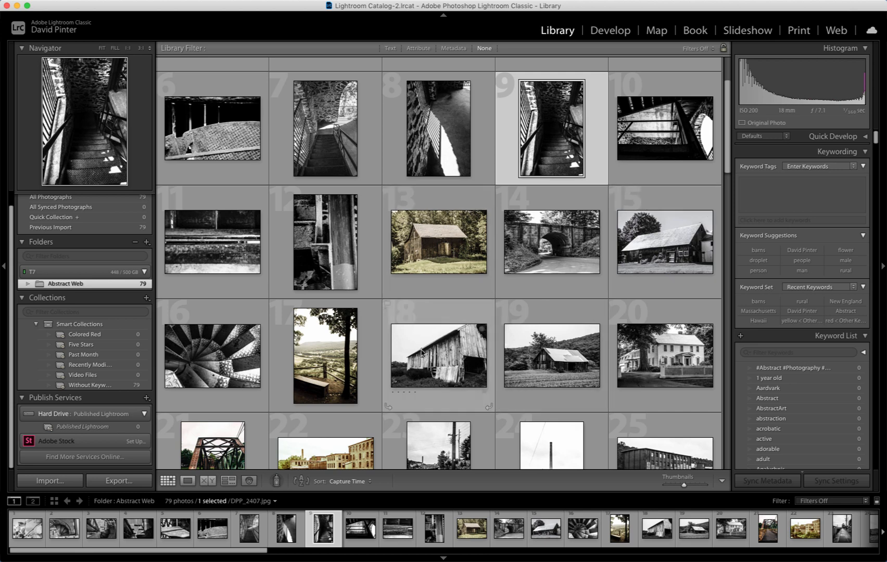
scroll(693, 365, "down", 4)
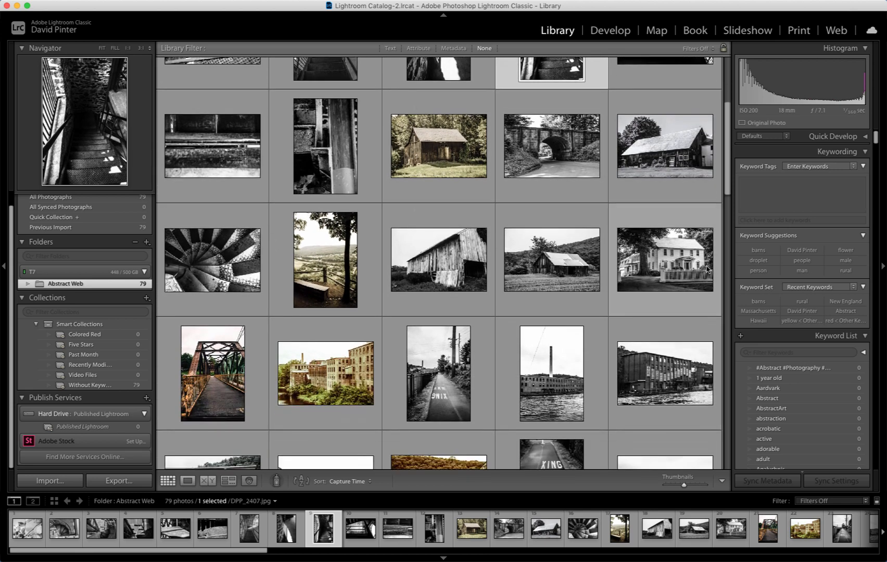
scroll(552, 359, "down", 2)
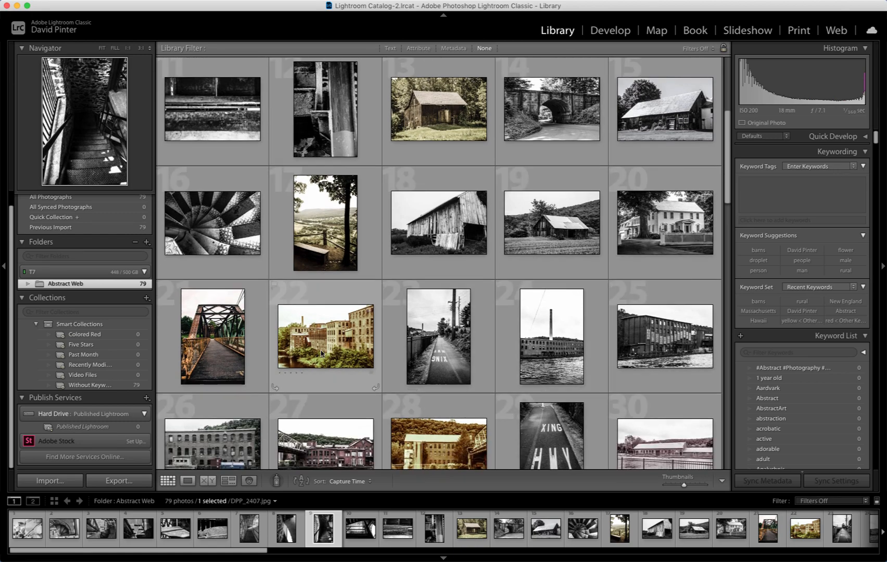
scroll(454, 378, "up", 5)
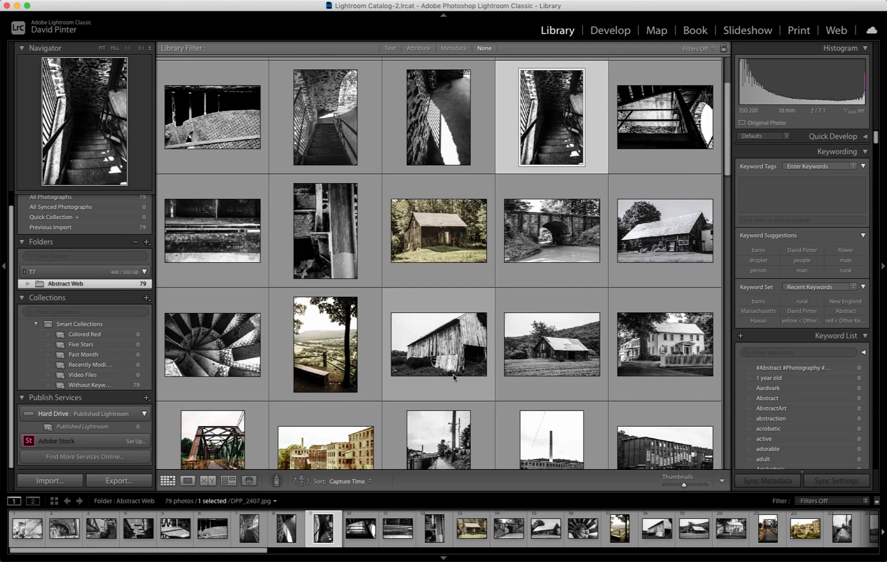
scroll(454, 378, "up", 1)
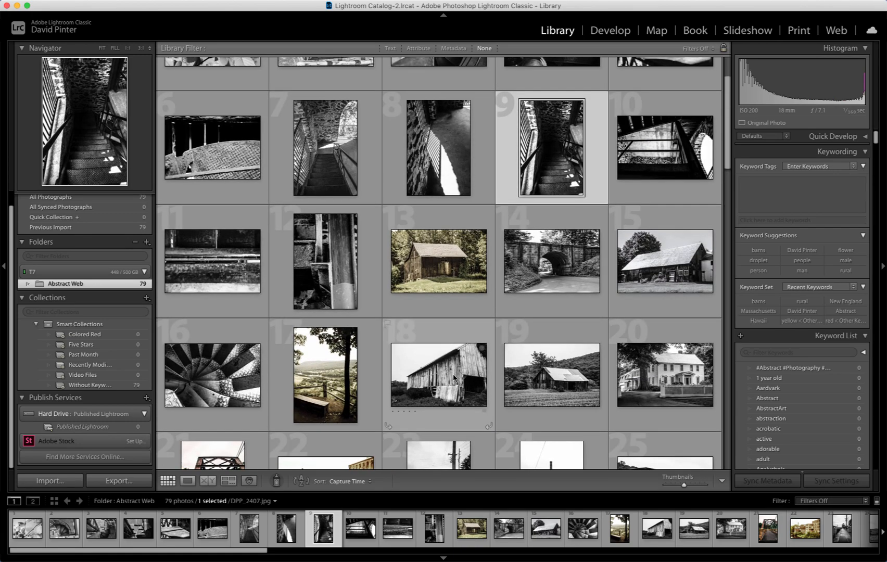
scroll(454, 378, "down", 1)
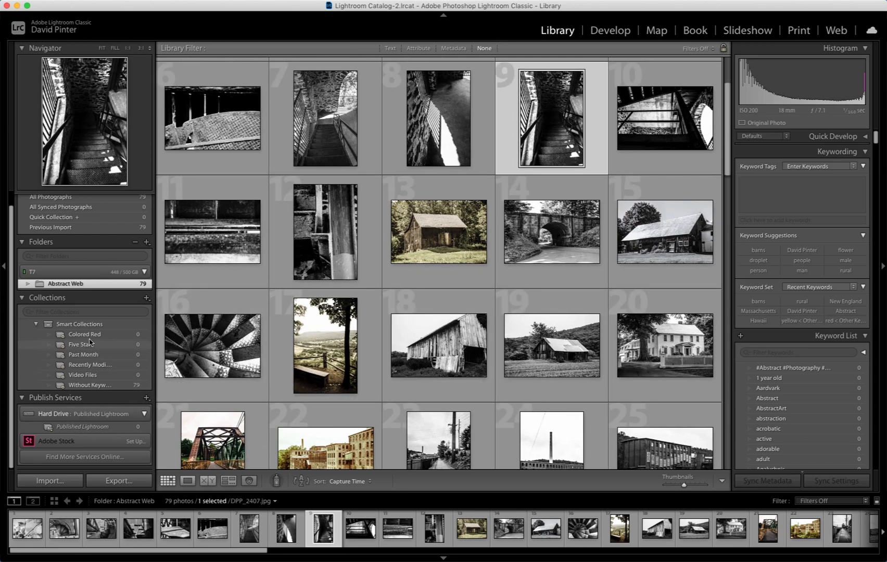
scroll(398, 224, "down", 15)
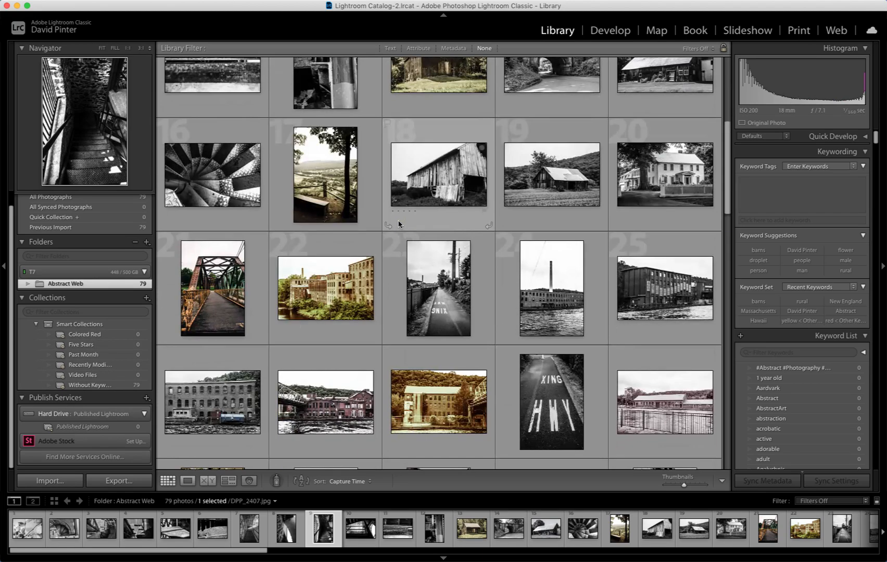
scroll(398, 228, "down", 10)
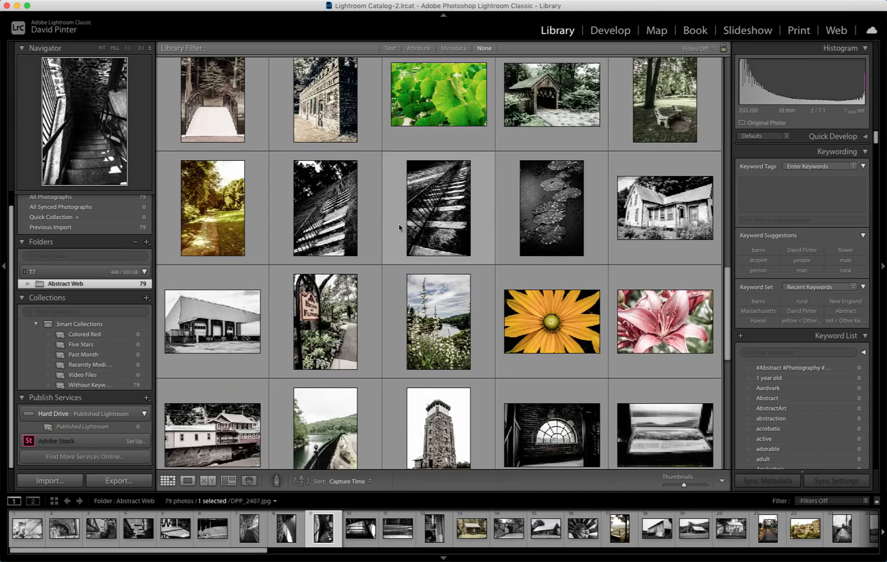
scroll(430, 274, "up", 20)
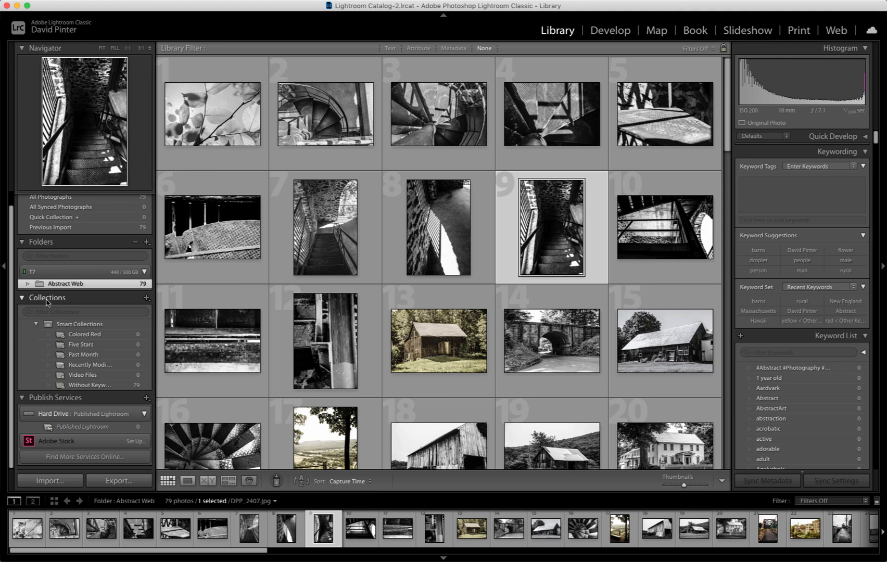
Create a collection named Barns and remove the included staircase photo from it.
left_click(147, 299)
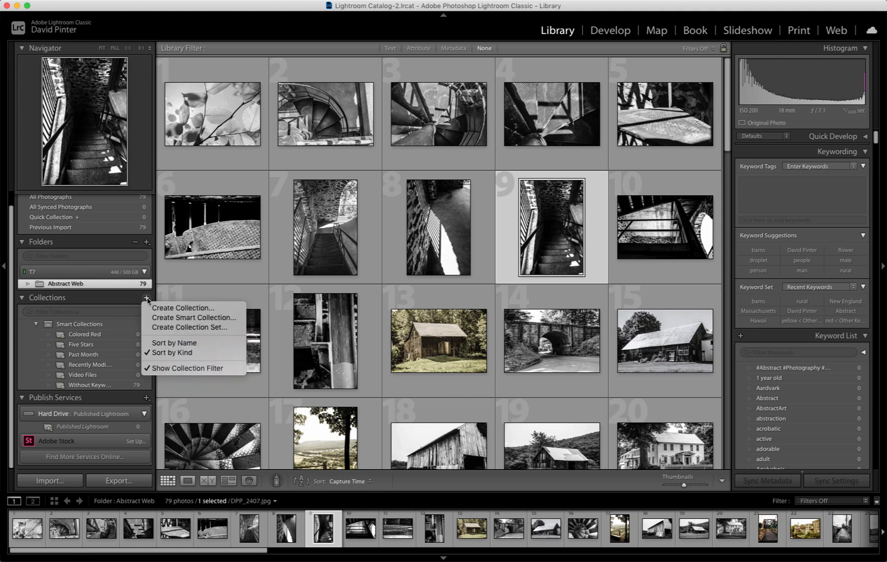
left_click(175, 308)
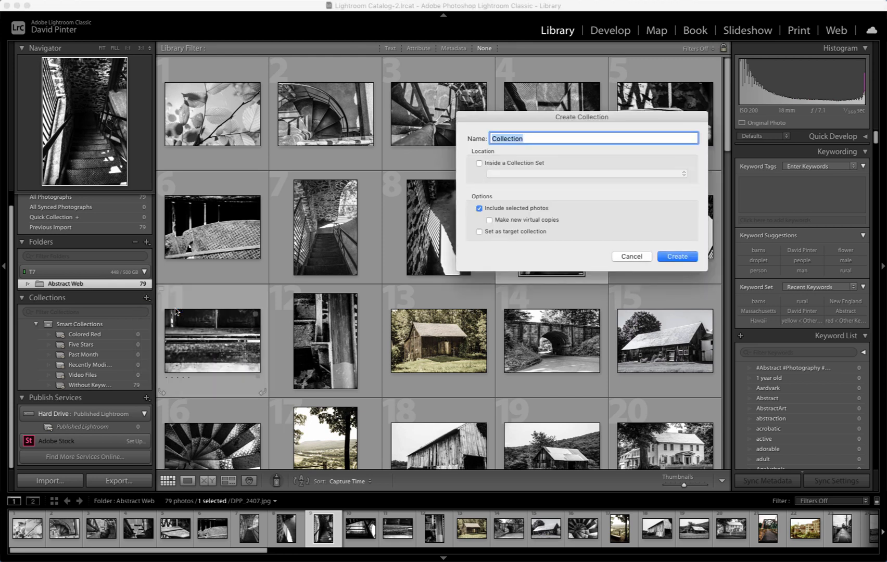
type("Barns")
key("Return")
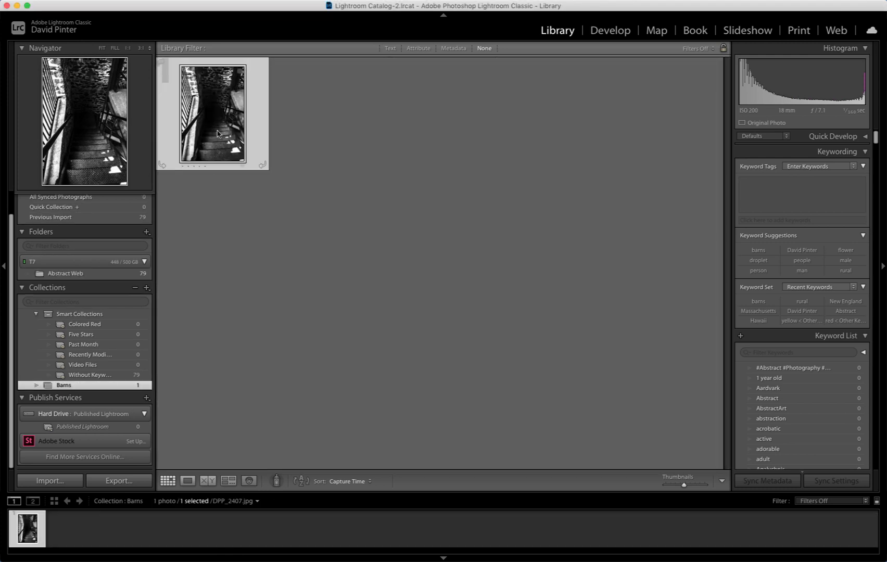
key("Delete")
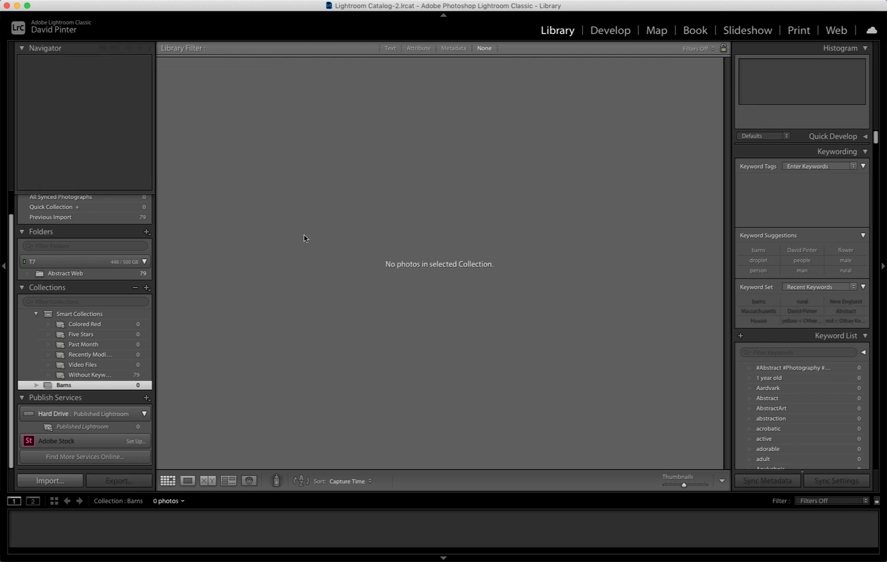
Select every photo in the Abstract Web folder and add the keyword Abstract to them.
left_click(74, 274)
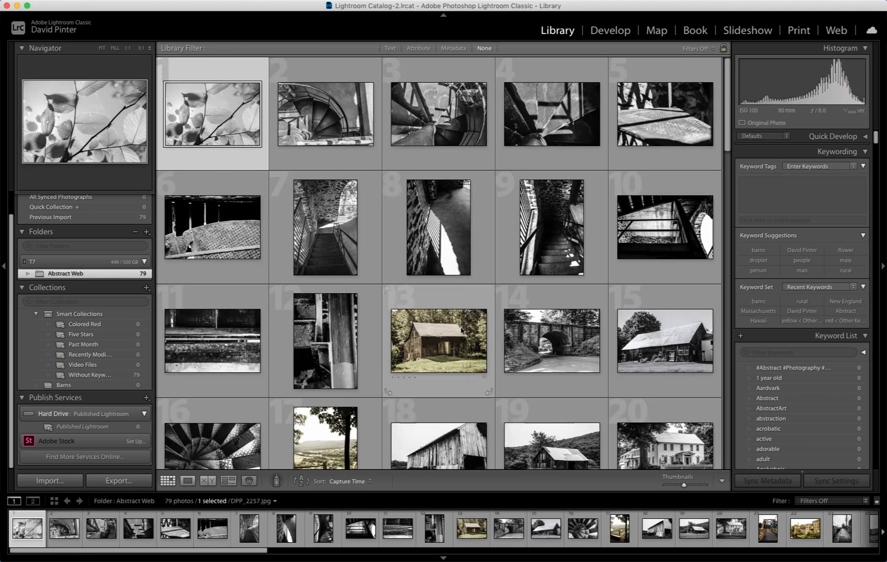
key("j")
key("j")
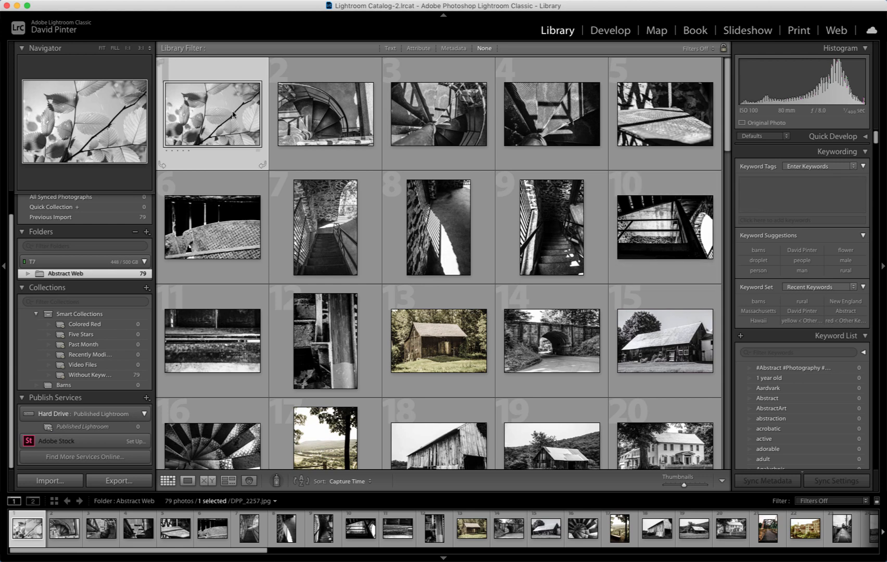
key("super+a")
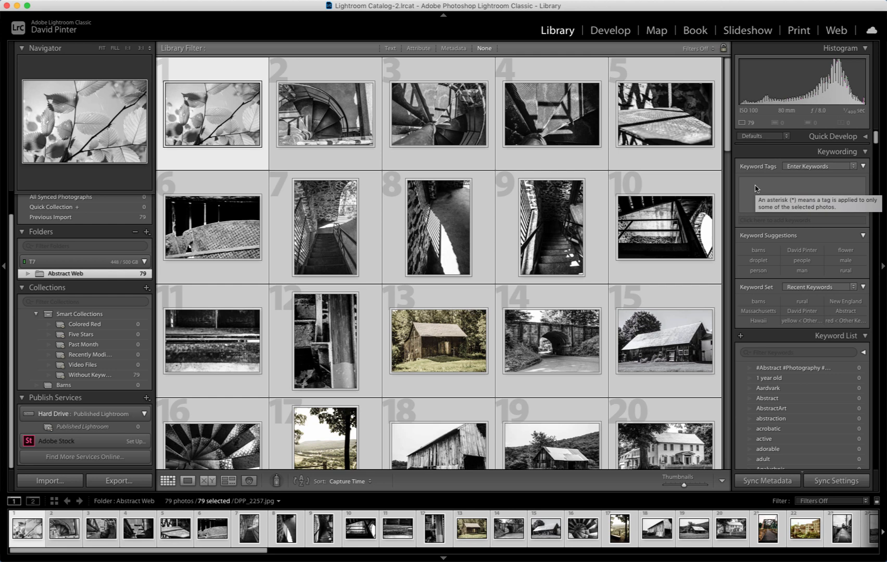
left_click(755, 185)
left_click(781, 221)
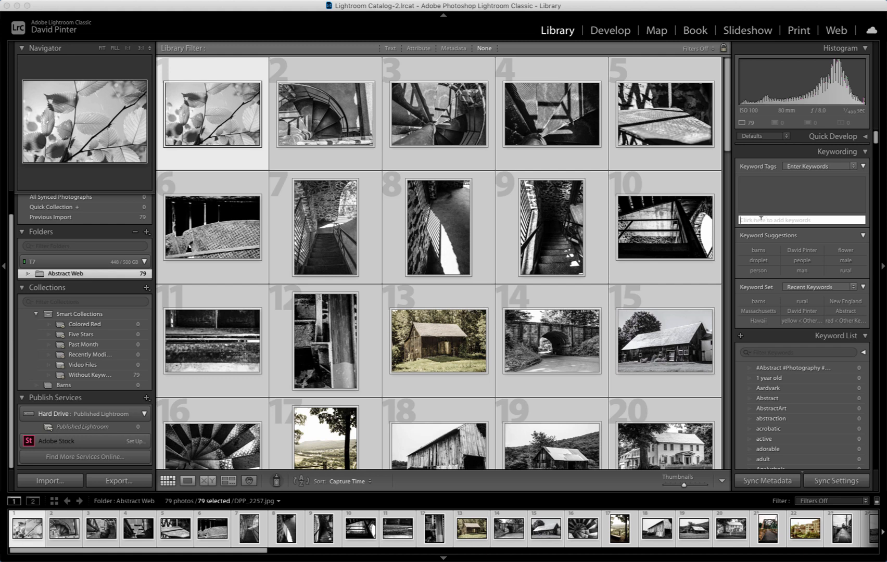
type("abstra")
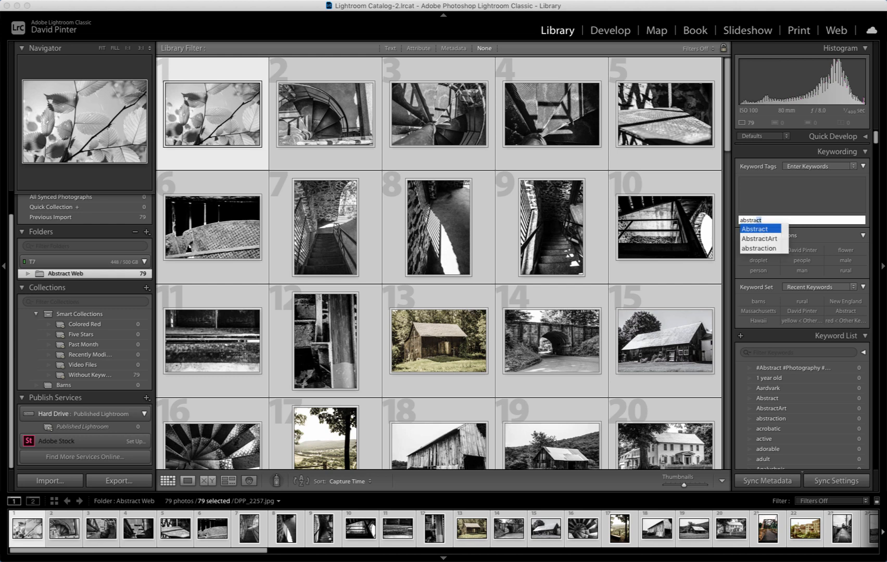
type("ct")
key("Return")
key("Return")
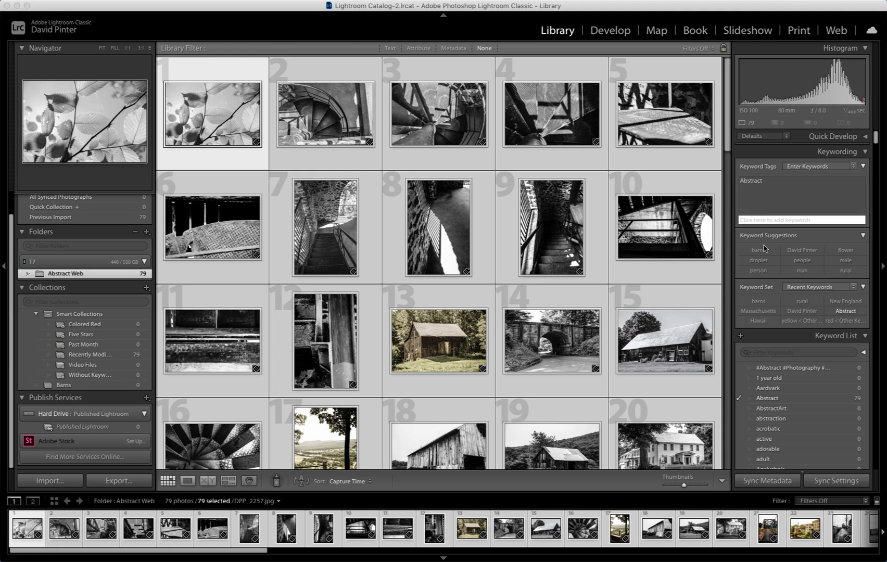
Add the suggested photographer's name and Massachusetts as further keywords to all selected photos.
left_click(802, 250)
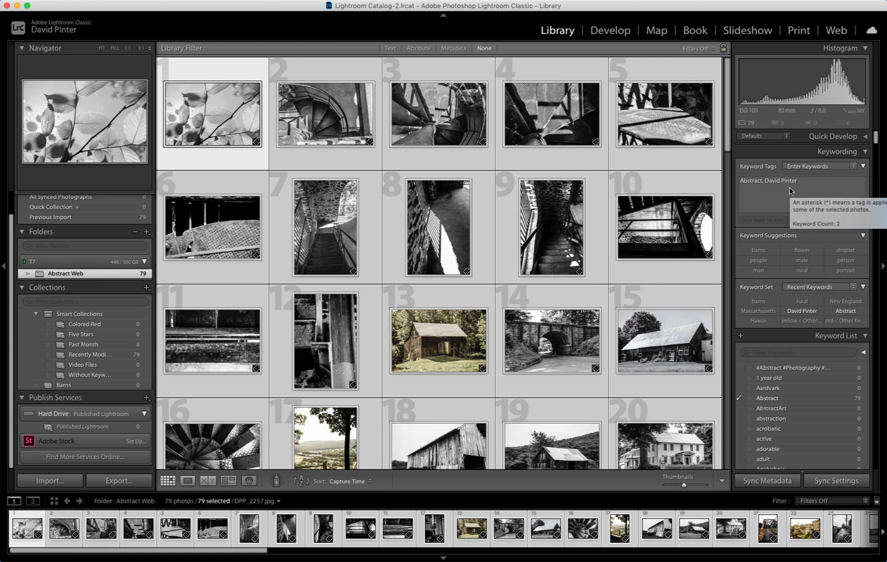
left_click(761, 220)
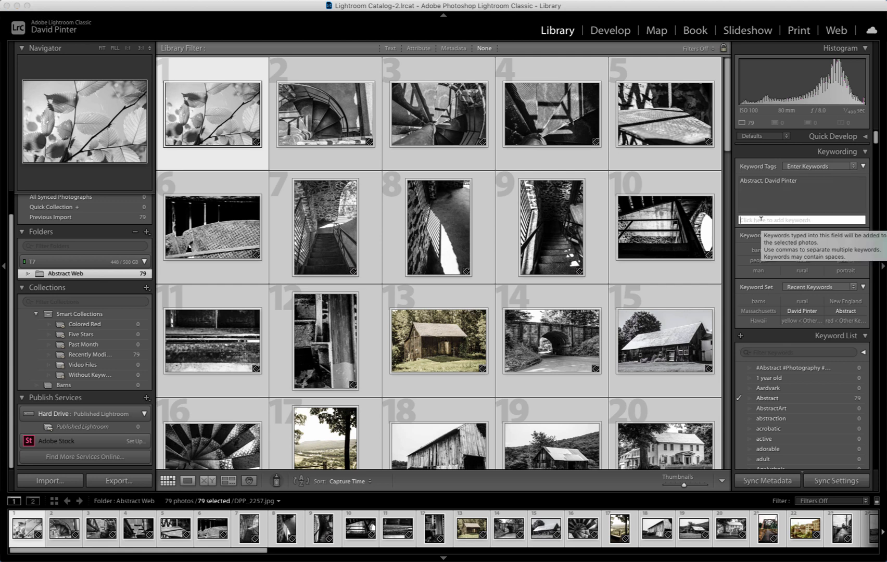
type("Massac")
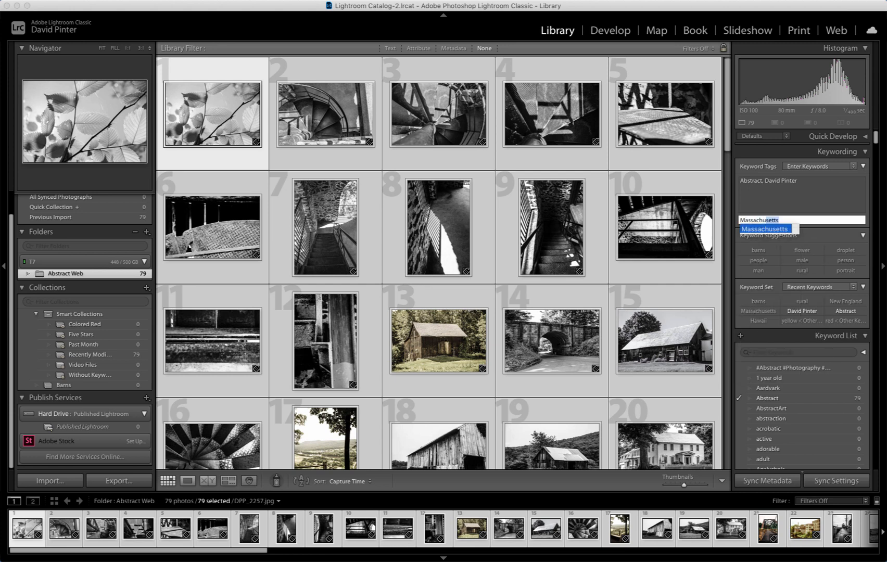
type("husetts")
key("Return")
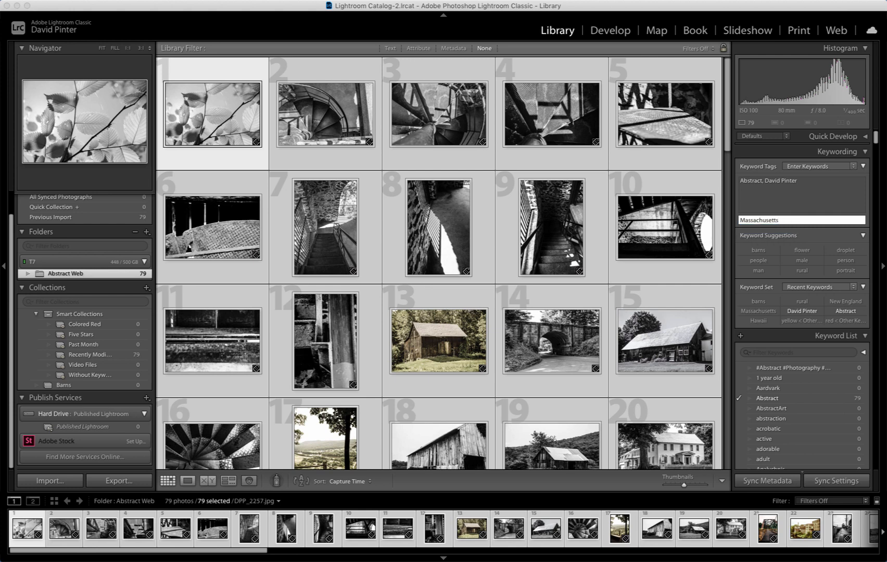
key("Return")
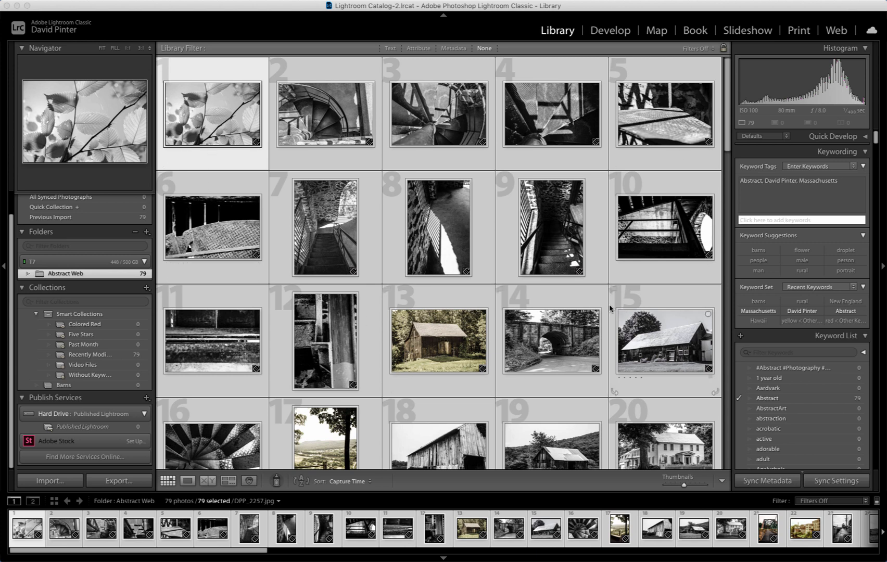
scroll(609, 304, "down", 2)
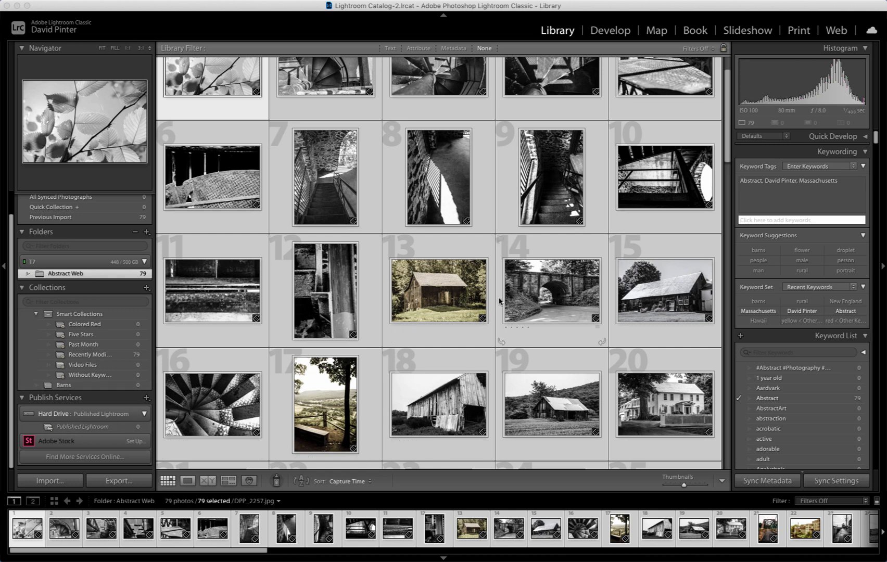
Check the contents of the Barns collection and return to the Abstract Web folder.
left_click(82, 274)
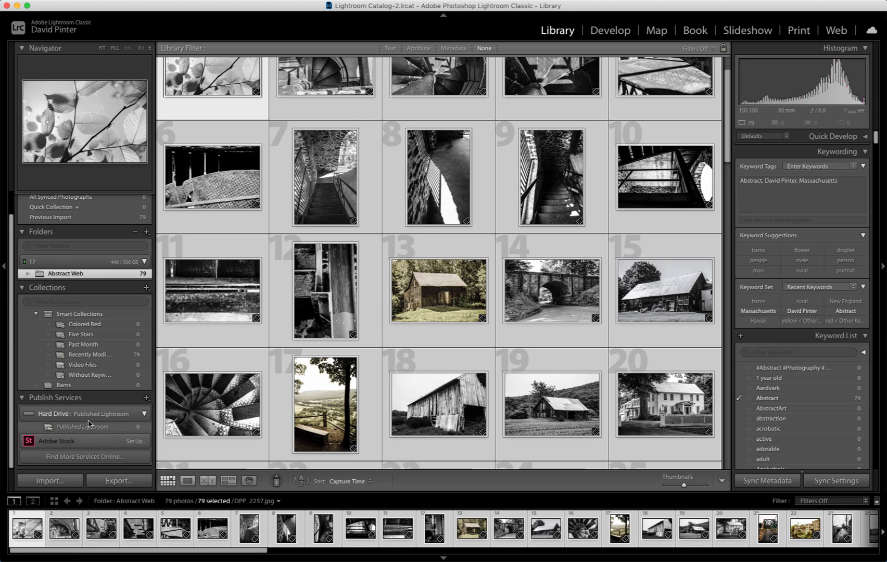
left_click(96, 385)
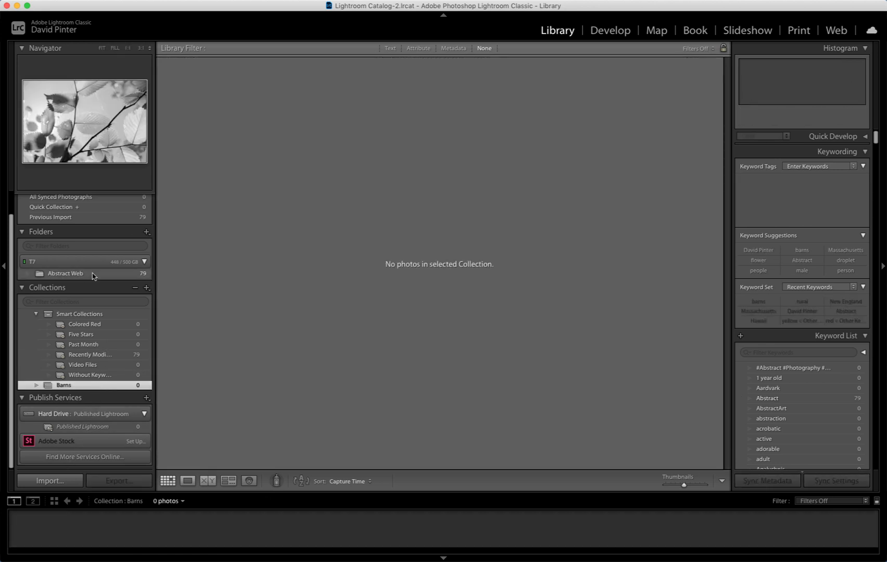
left_click(94, 275)
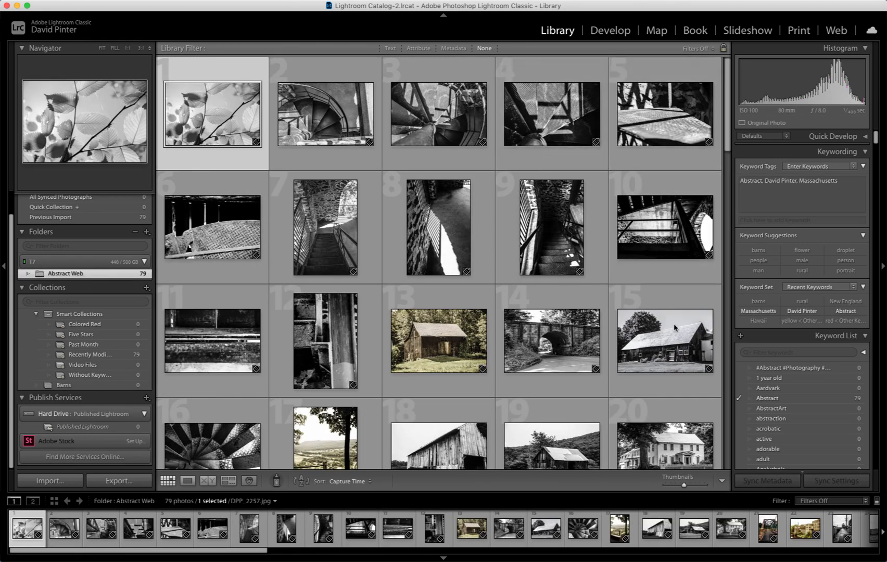
Select the four barn photos in the Abstract Web folder, numbers 13, 15, 18 and 19.
left_click(443, 351)
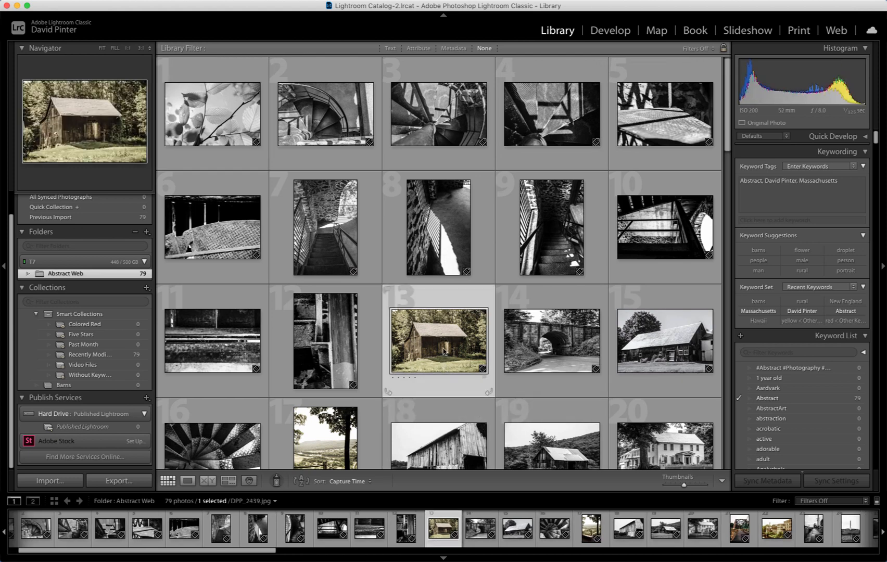
scroll(444, 351, "down", 3)
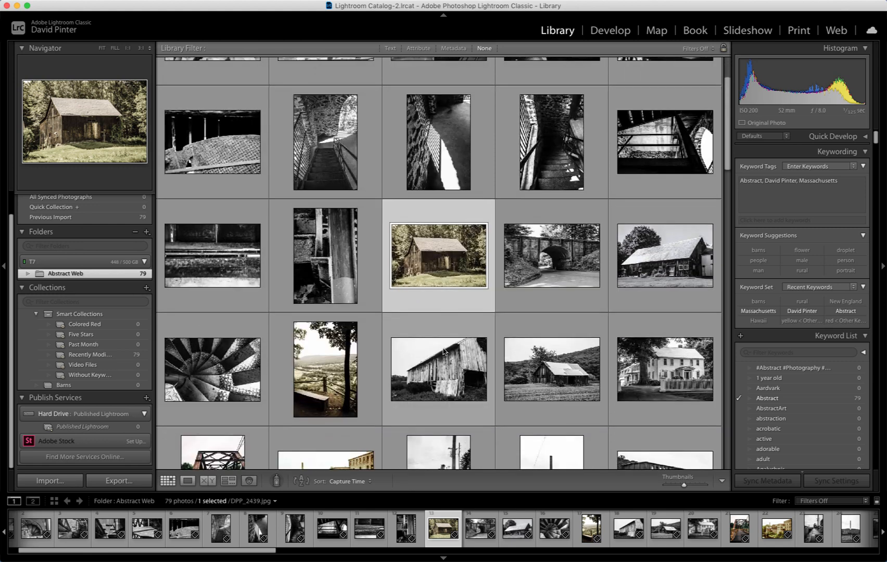
left_click(685, 263, "super")
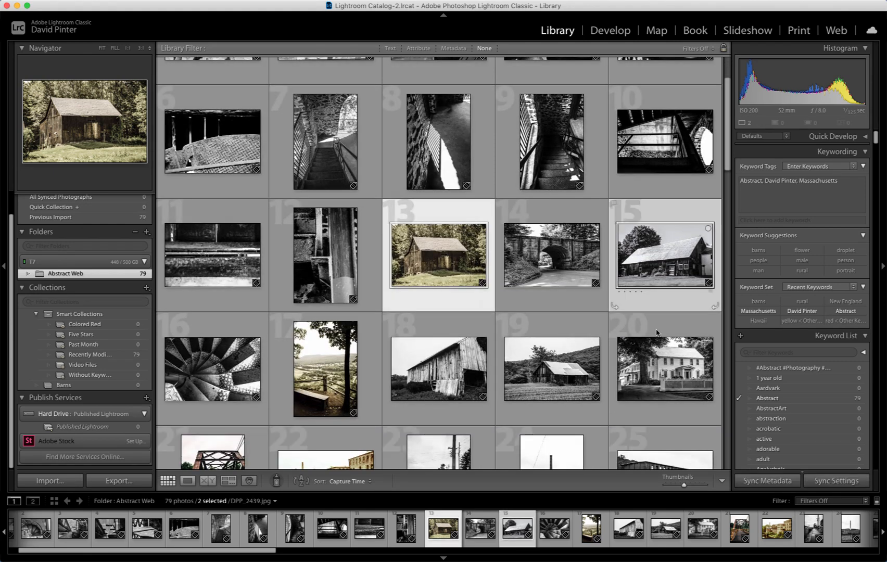
left_click(442, 367, "super")
left_click(542, 372, "super")
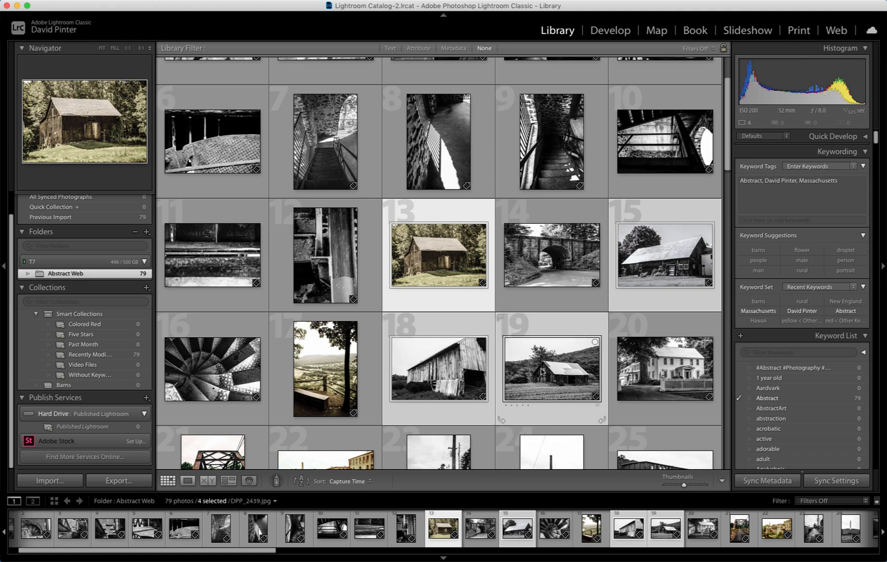
scroll(541, 371, "down", 3)
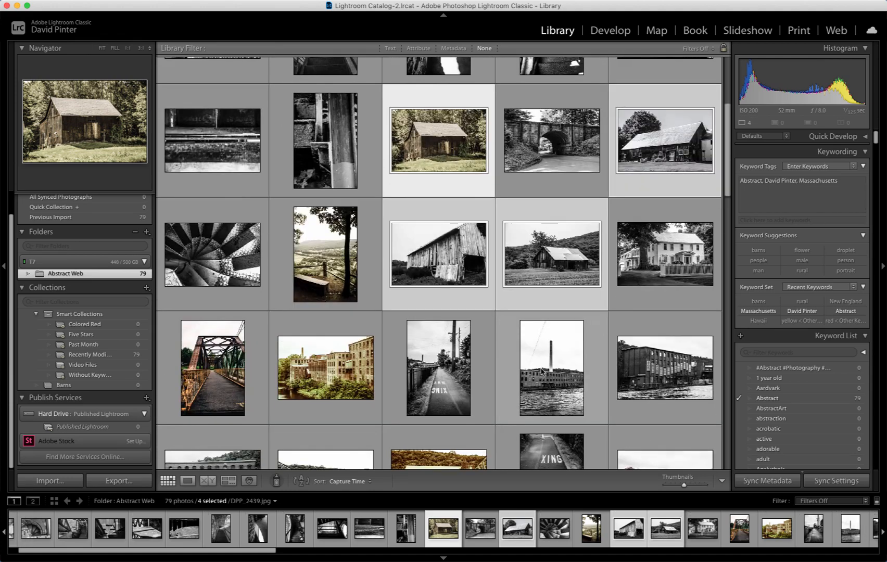
scroll(542, 372, "down", 2)
scroll(541, 372, "up", 3)
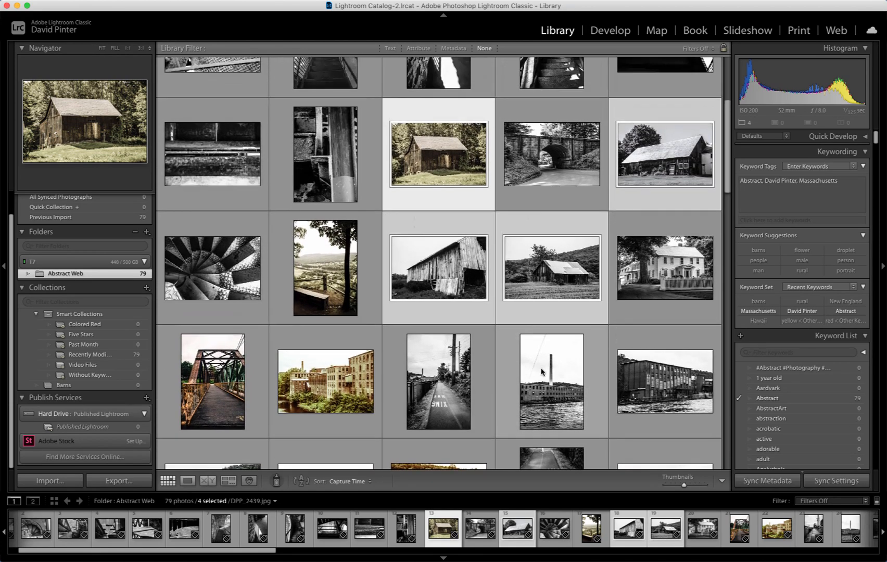
scroll(541, 371, "up", 1)
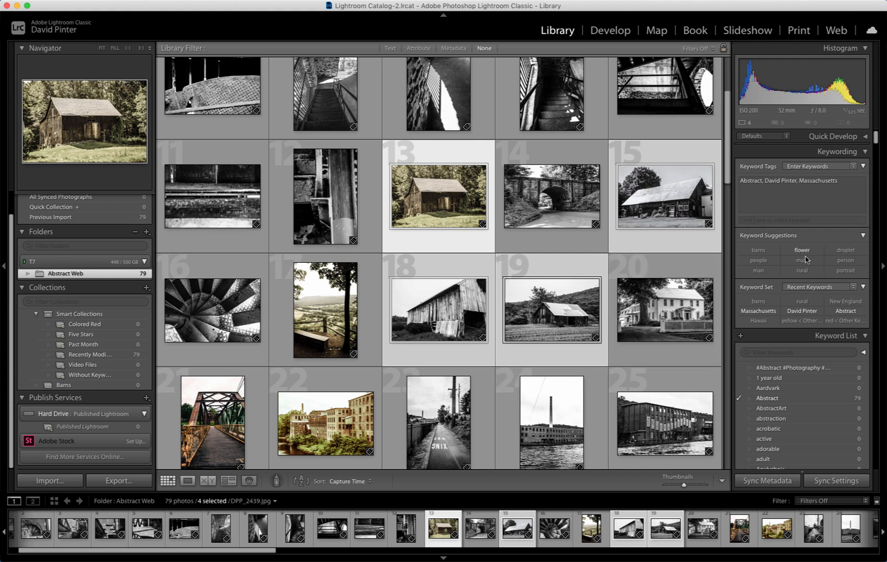
Add the keyword barn to the four selected barn photos.
left_click(760, 220)
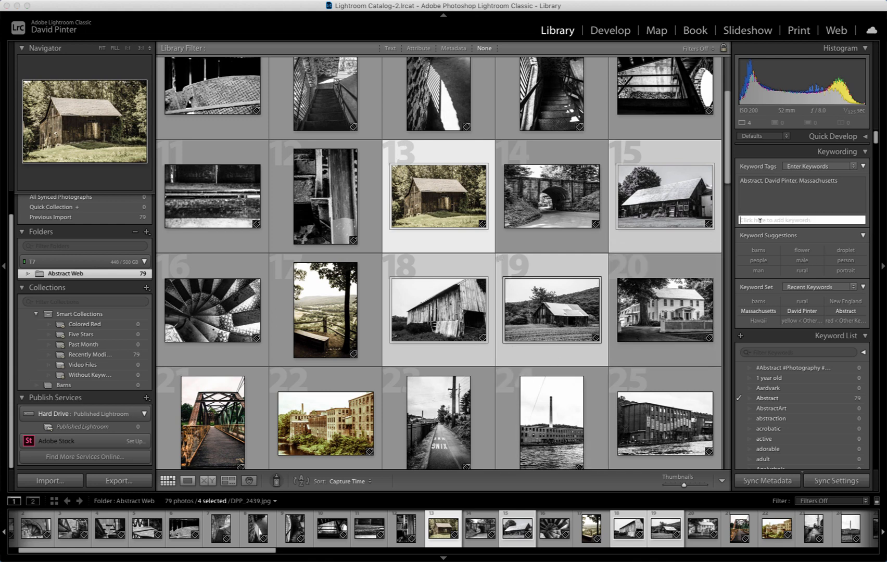
type("barns")
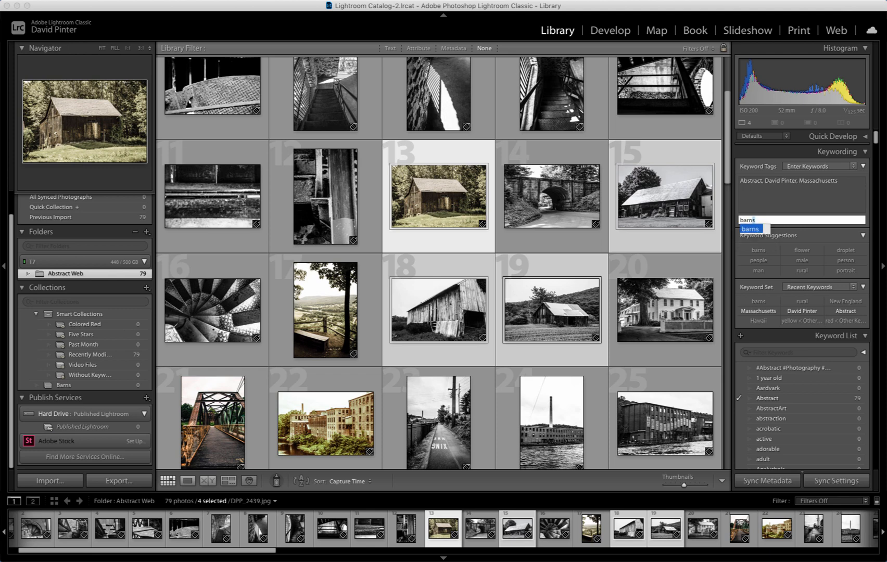
key("Return")
key("Return")
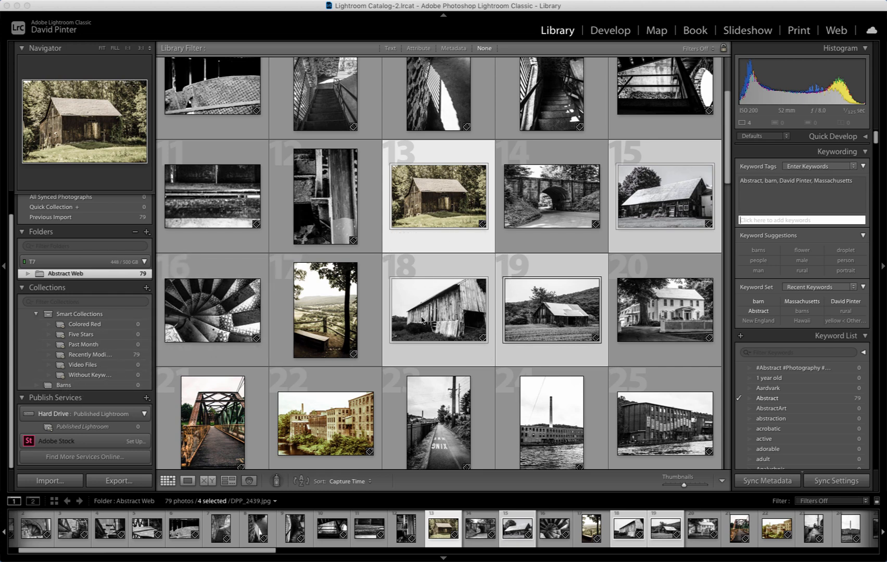
Add the four selected barn photos to the Barns collection and display that collection with larger grid thumbnails, three per row.
left_click(450, 198)
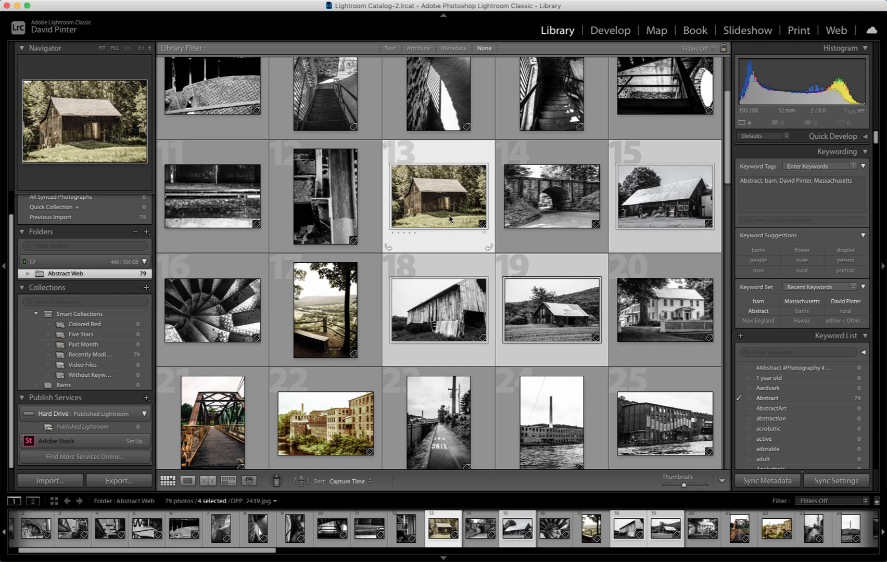
left_click_drag(440, 204, 85, 386)
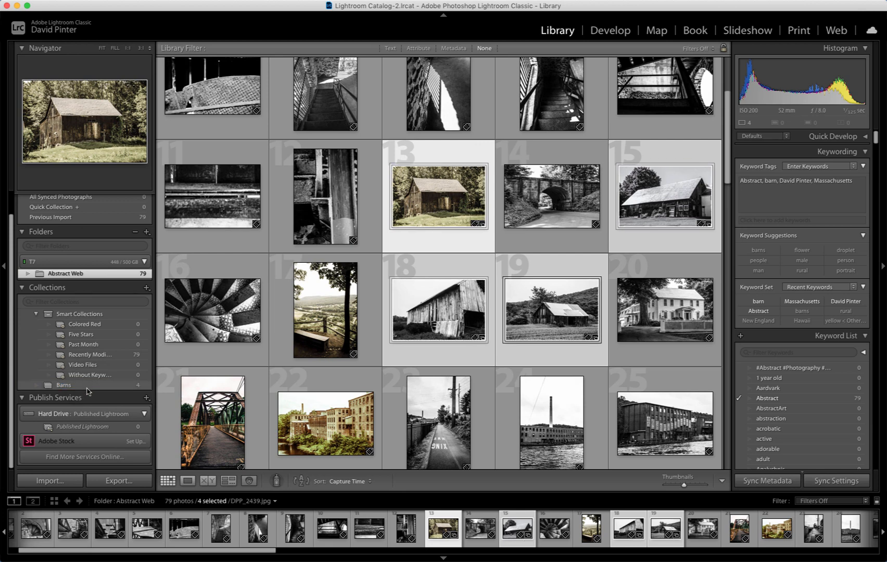
left_click(86, 386)
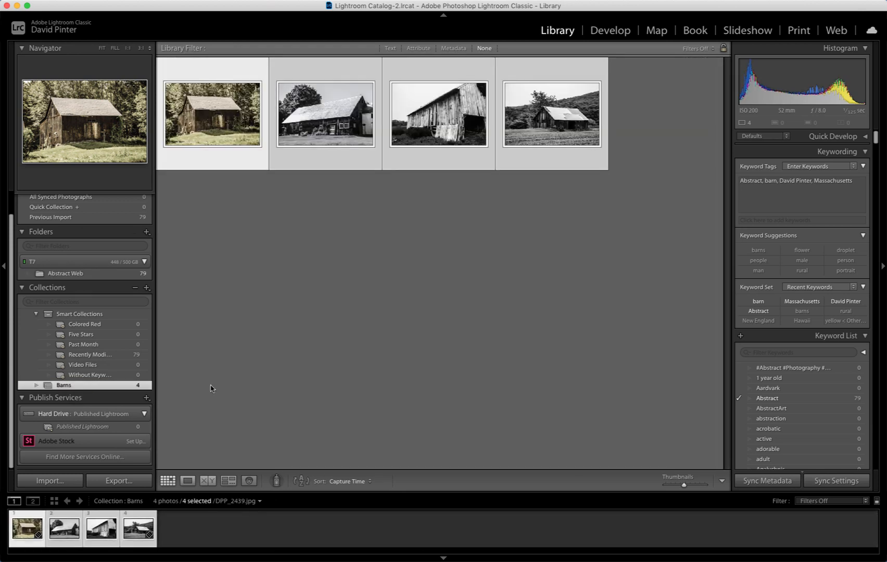
left_click(373, 291)
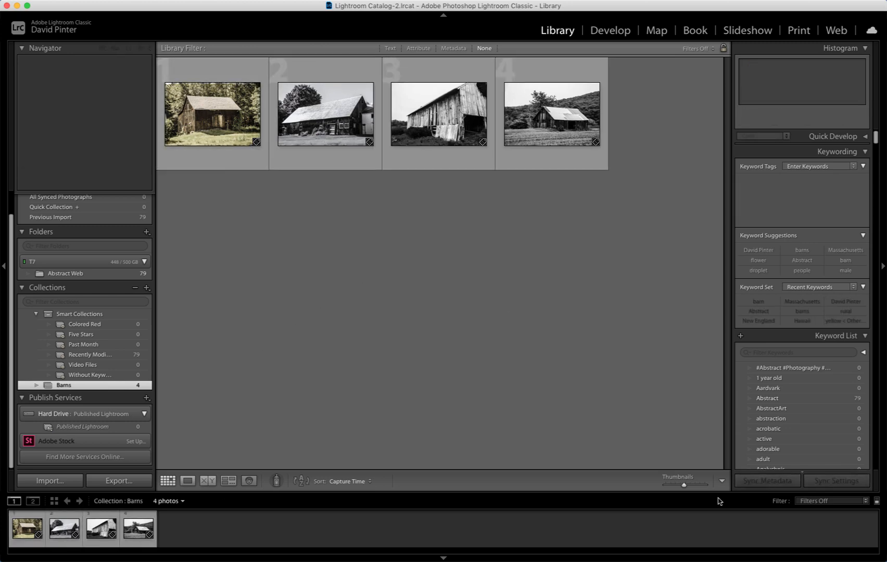
left_click_drag(684, 488, 695, 487)
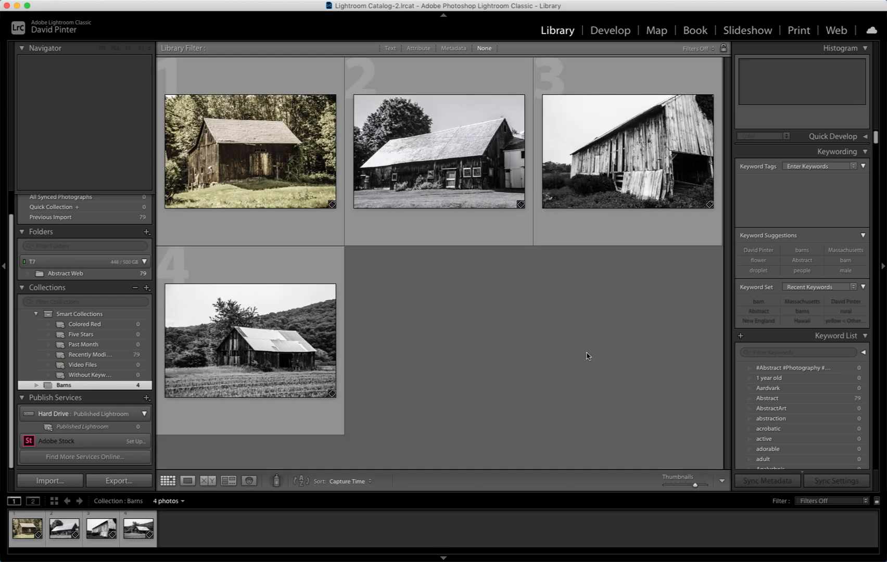